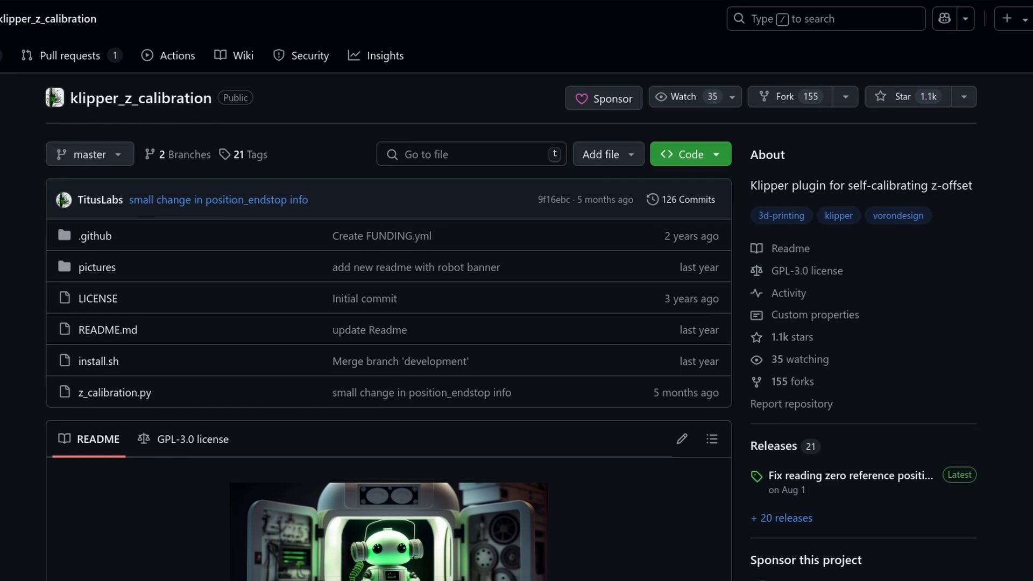
# Step: Scroll through printer.cfg and deselect the safe_z_home lines
pyautogui.scroll(-3, 517, 291)
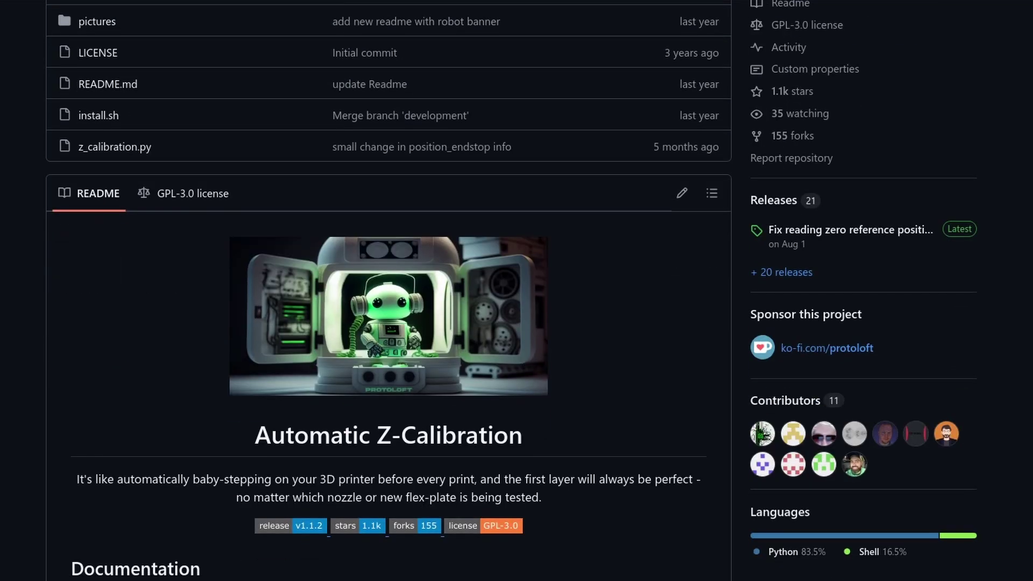
pyautogui.scroll(-2, 517, 291)
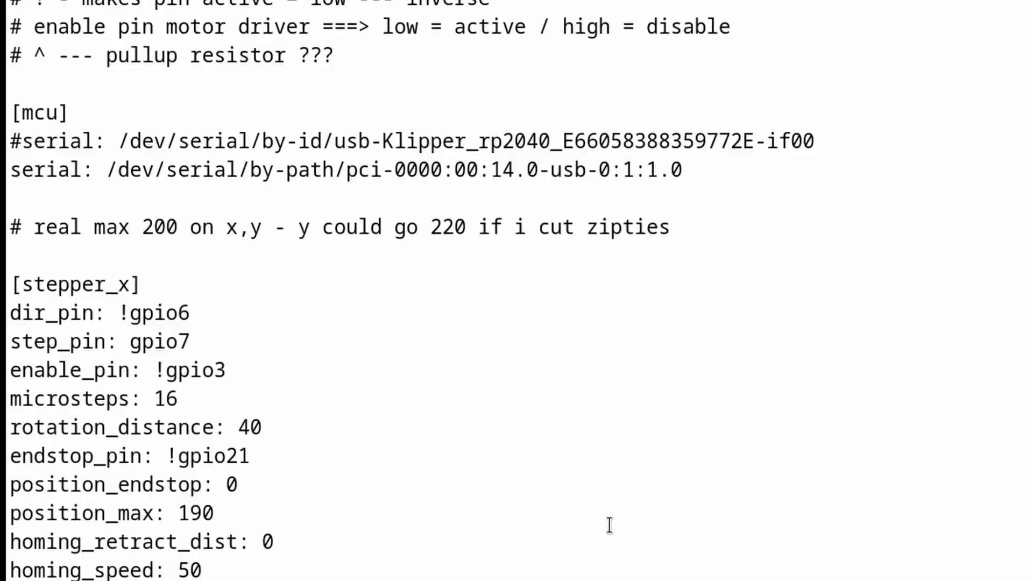
pyautogui.scroll(-16, 395, 431)
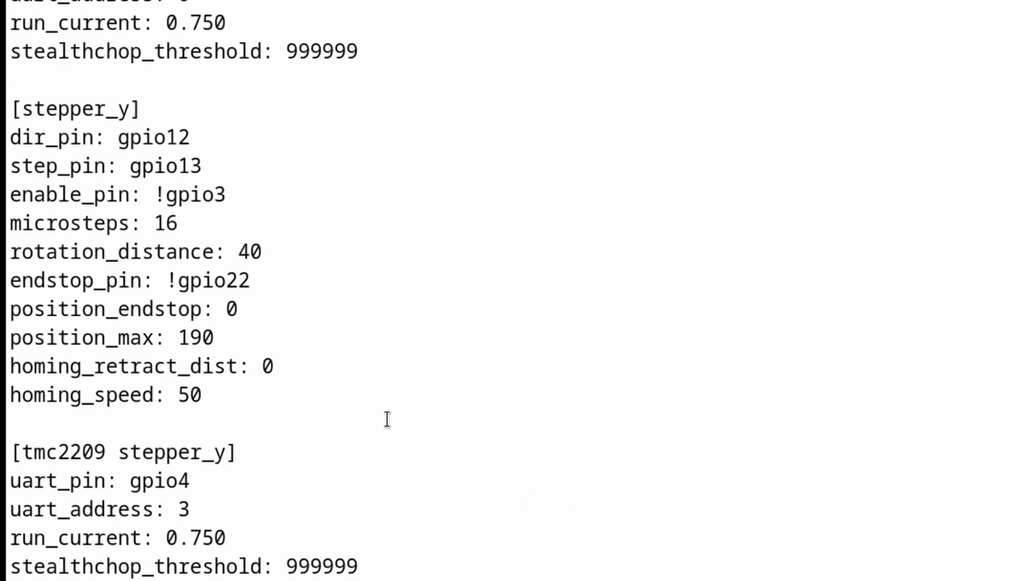
pyautogui.scroll(-4, 387, 420)
pyautogui.scroll(8, 387, 420)
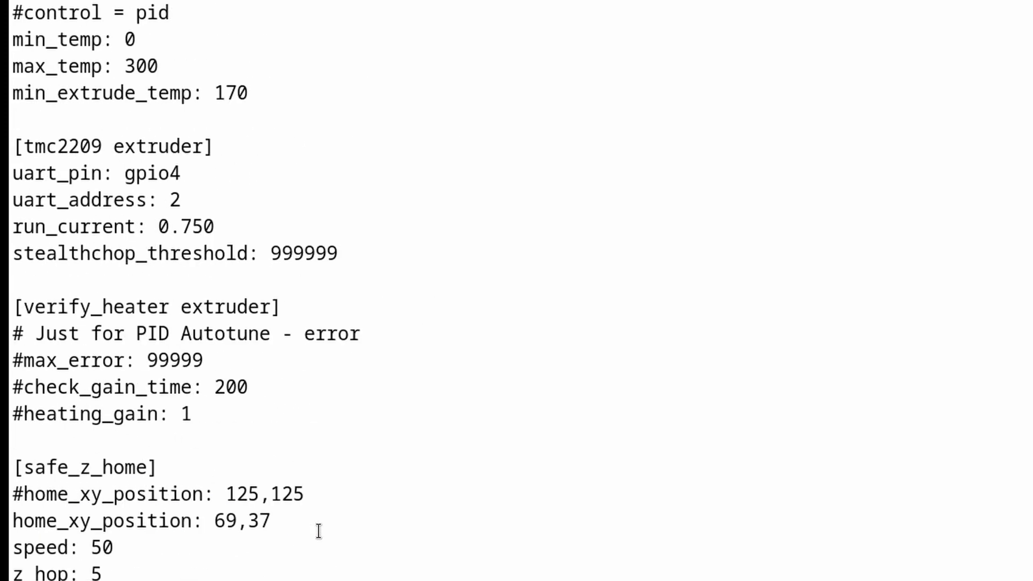
pyautogui.click(365, 355)
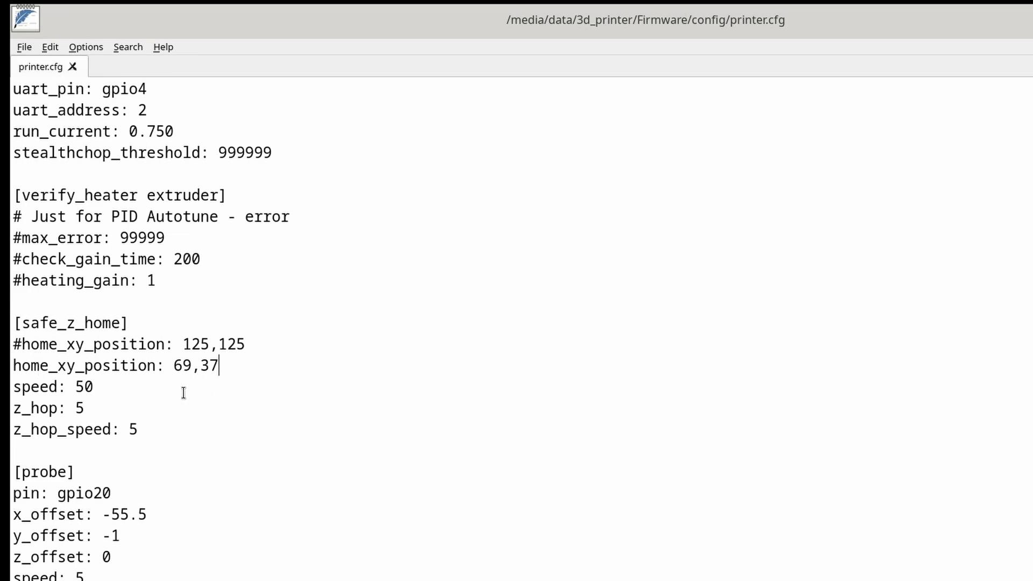
pyautogui.scroll(-2, 228, 468)
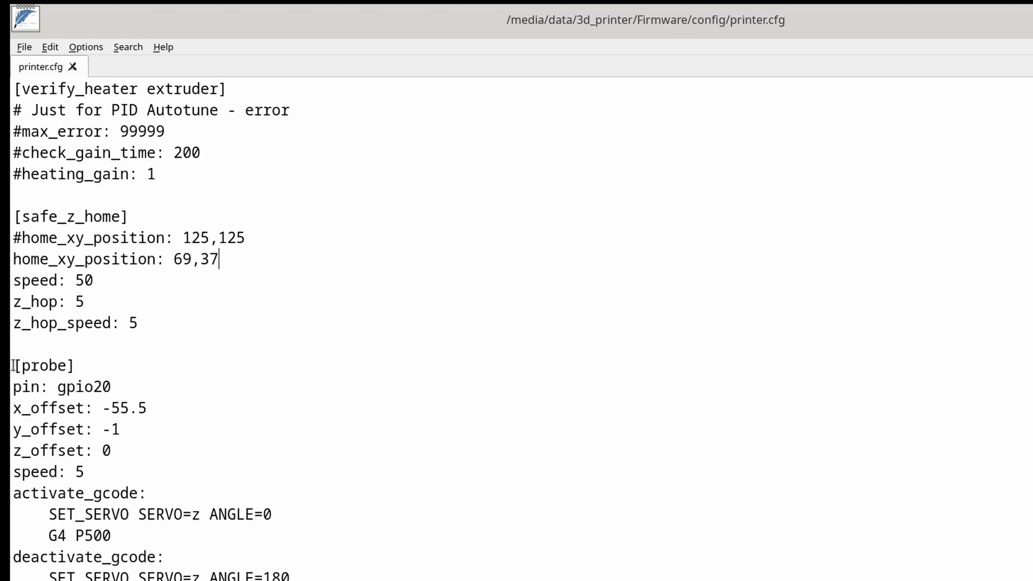
pyautogui.moveTo(11, 358); pyautogui.dragTo(192, 535)
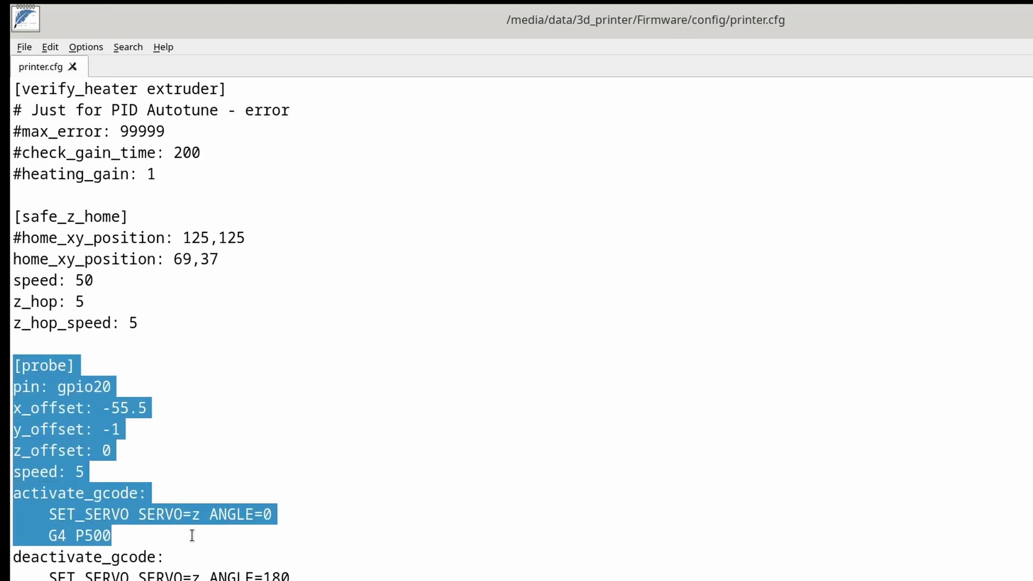
pyautogui.click(192, 536)
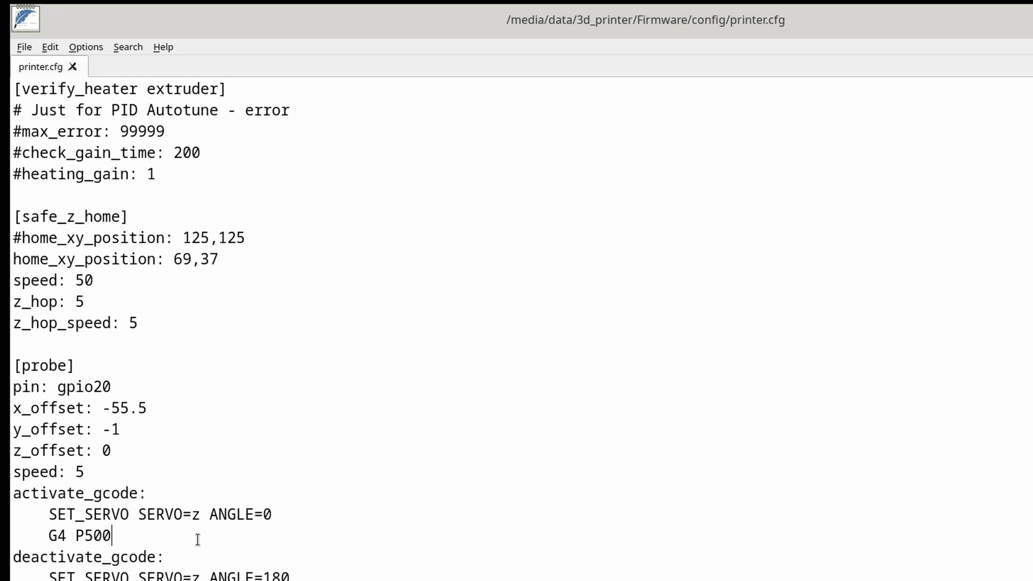
pyautogui.scroll(-4, 119, 488)
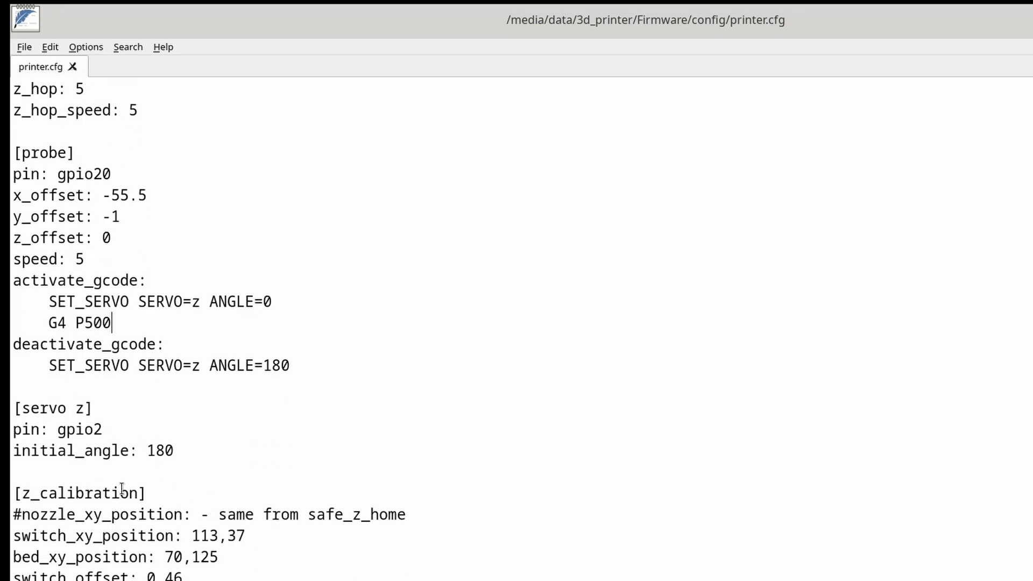
pyautogui.scroll(-1, 120, 488)
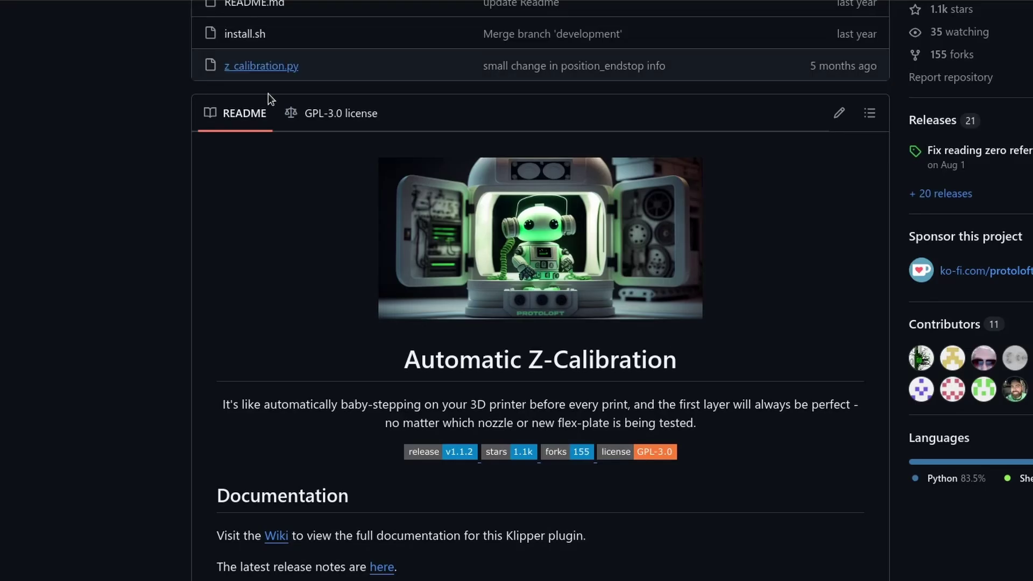
# Step: Scroll the klipper_z_calibration repository page back to the top
pyautogui.scroll(6, 268, 93)
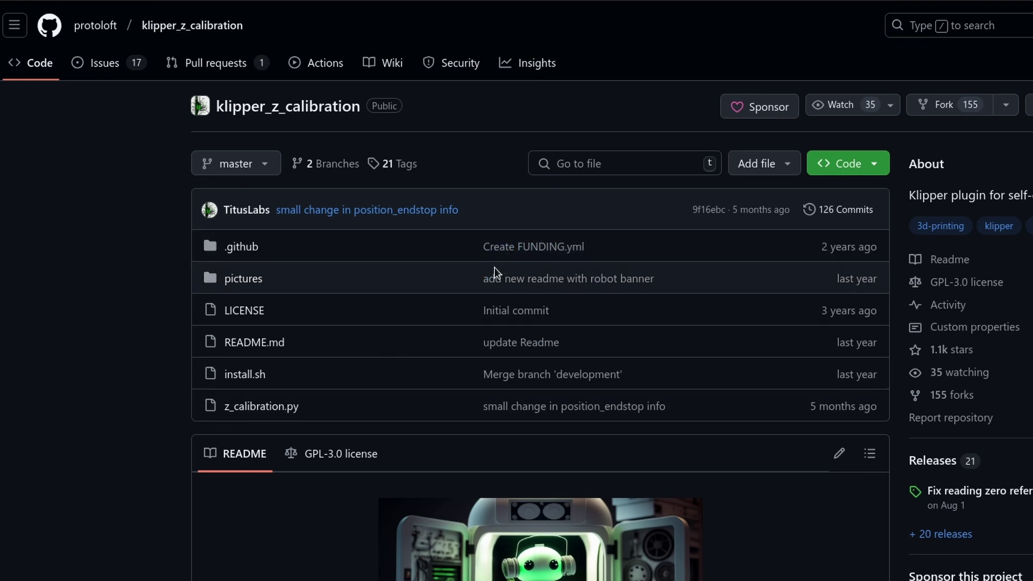
# Step: Glance at the repository's clone options, then bring up the local klipper folder in Thunar
pyautogui.click(850, 171)
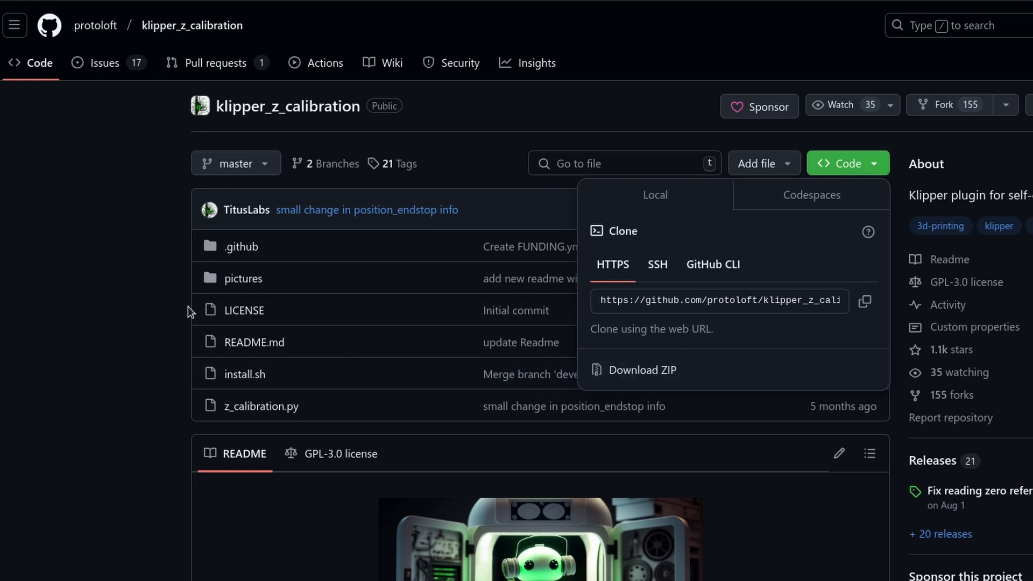
pyautogui.click(155, 296)
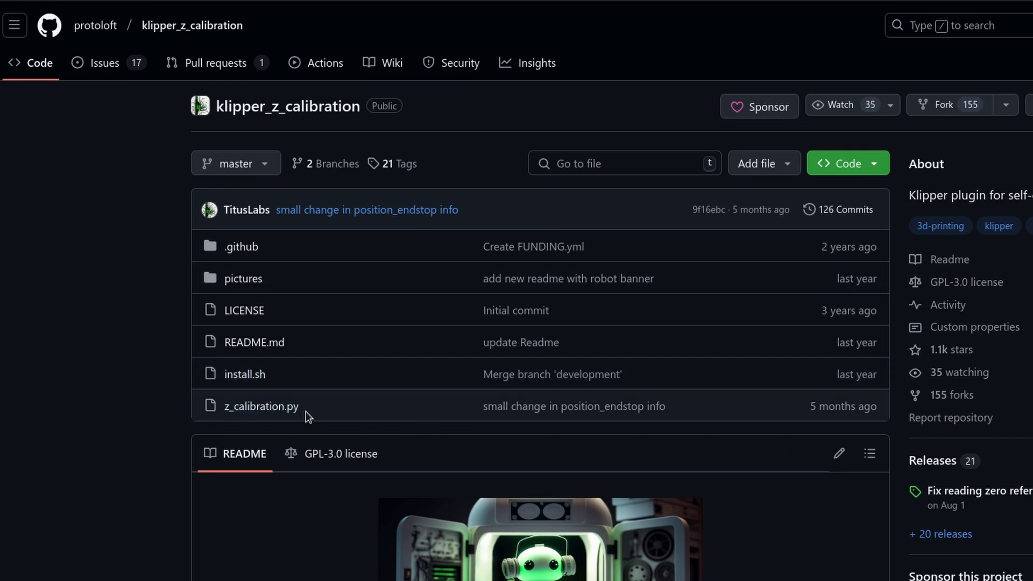
pyautogui.click(260, 407)
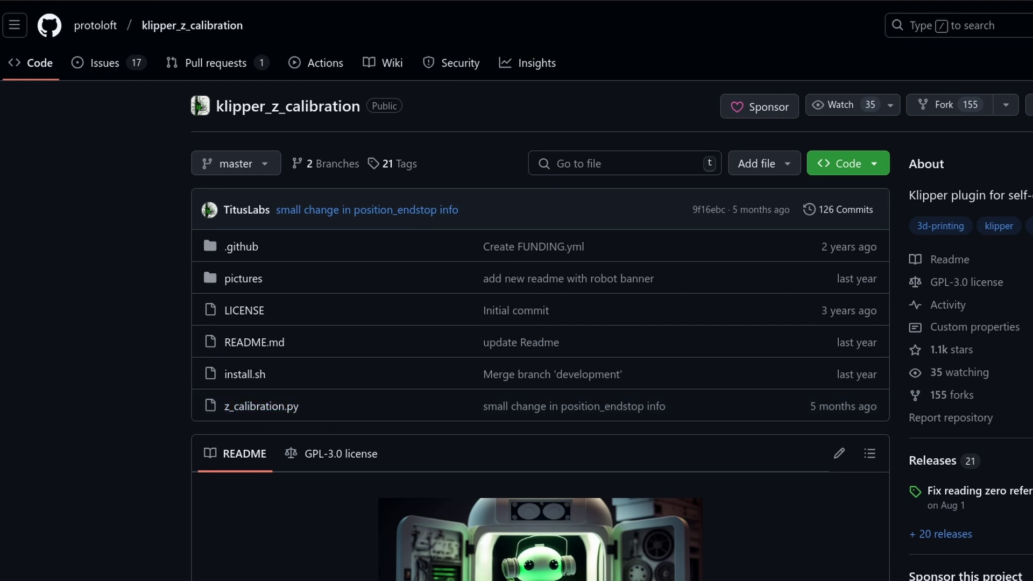
pyautogui.hotkey('alt', 'Tab')
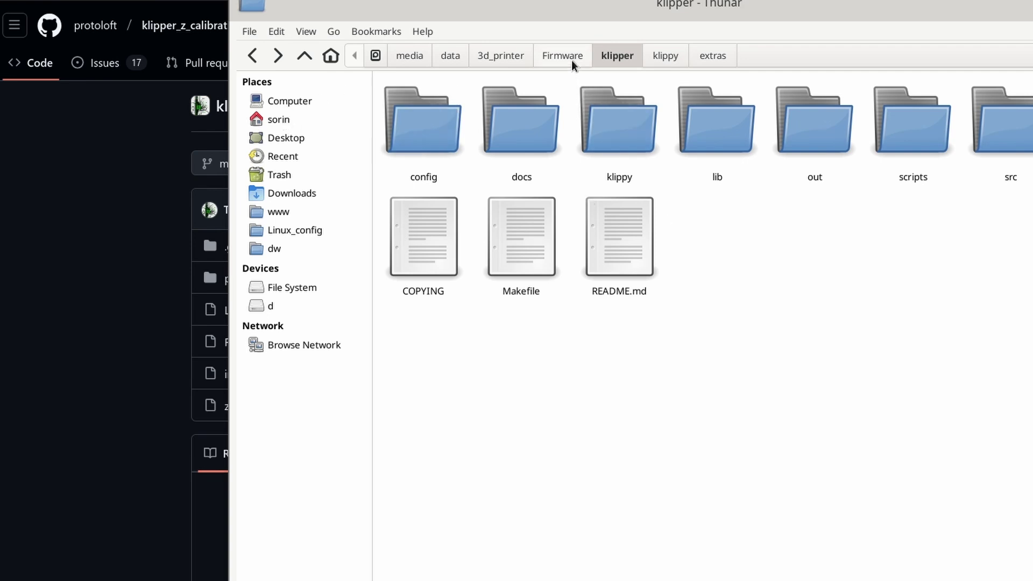
# Step: Browse into klipper/klippy/extras and scroll through its module files
pyautogui.click(616, 56)
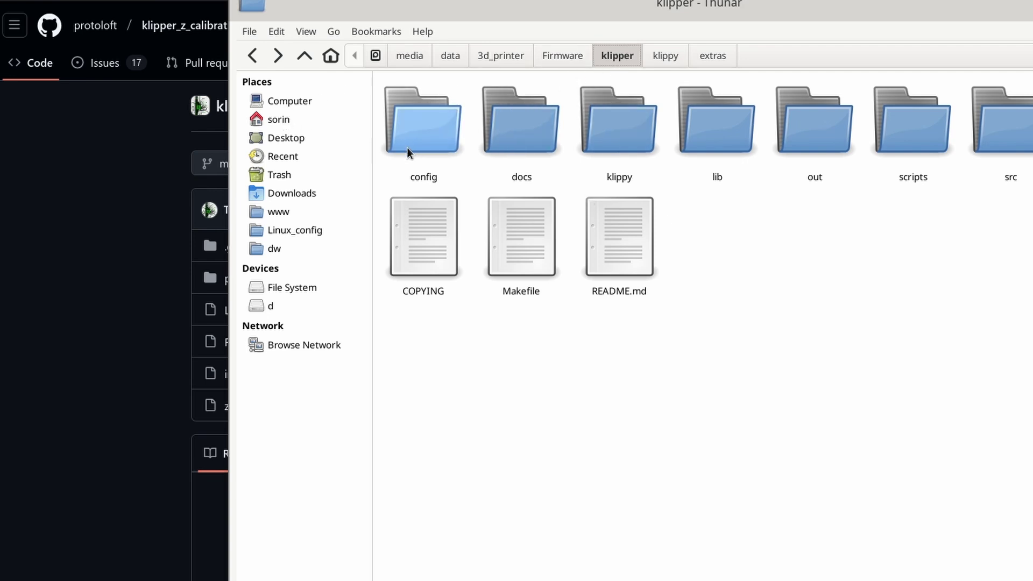
pyautogui.doubleClick(632, 145)
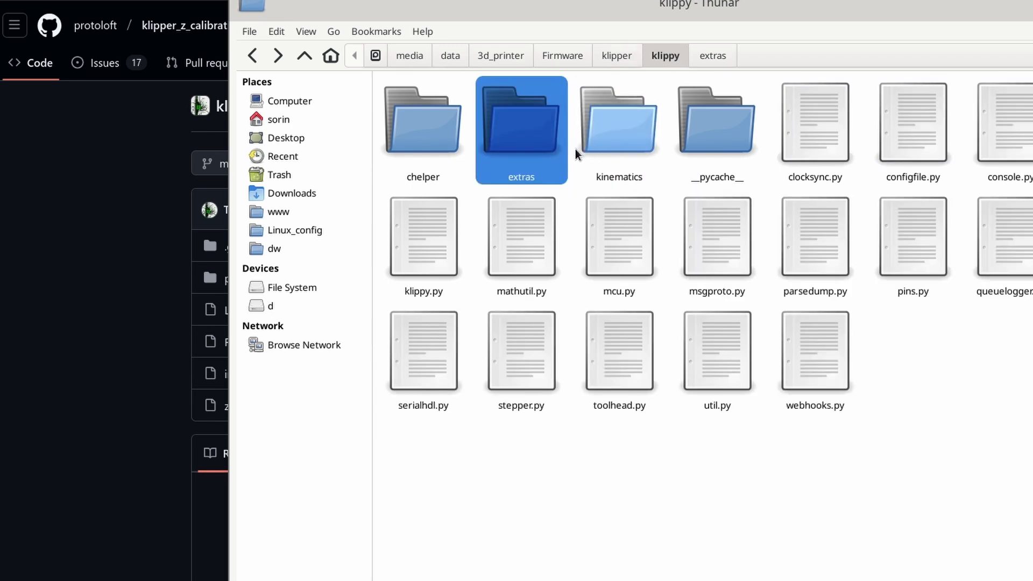
pyautogui.doubleClick(514, 136)
pyautogui.scroll(-15, 879, 326)
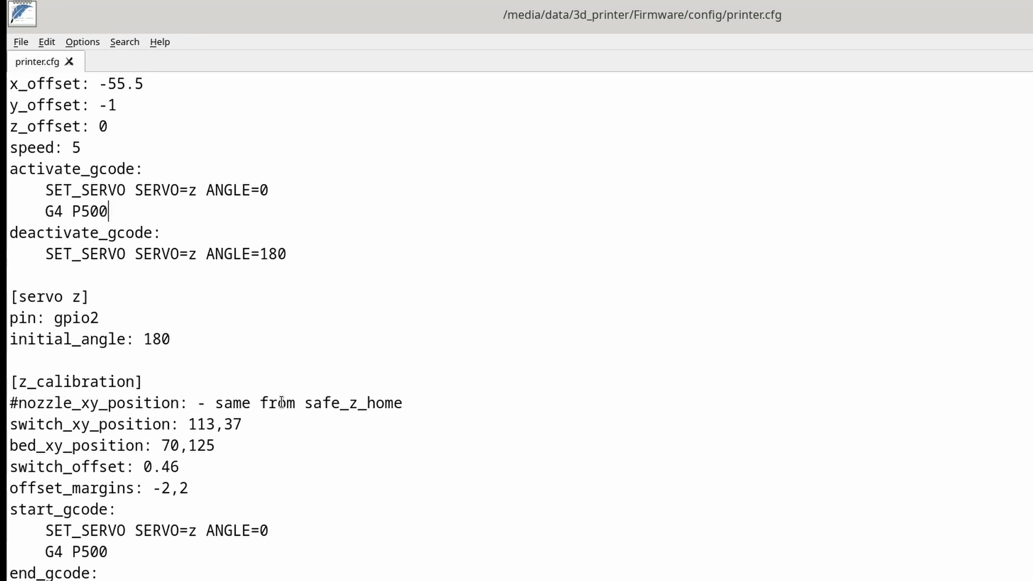
pyautogui.click(404, 403)
pyautogui.hotkey('shift', 'Left')
pyautogui.hotkey('shift', 'Left')
pyautogui.hotkey('shift', 'Left')
pyautogui.hotkey('shift', 'Left')
pyautogui.hotkey('shift', 'Left')
pyautogui.hotkey('shift', 'Left')
pyautogui.hotkey('shift', 'Left')
pyautogui.hotkey('shift', 'Left')
pyautogui.hotkey('shift', 'Left')
pyautogui.hotkey('shift', 'Left')
pyautogui.hotkey('shift', 'Left')
pyautogui.hotkey('shift', 'Left')
pyautogui.hotkey('shift', 'Left')
pyautogui.hotkey('shift', 'Left')
pyautogui.hotkey('shift', 'Left')
pyautogui.hotkey('shift', 'Left')
pyautogui.hotkey('shift', 'Left')
pyautogui.hotkey('shift', 'Left')
pyautogui.hotkey('shift', 'Left')
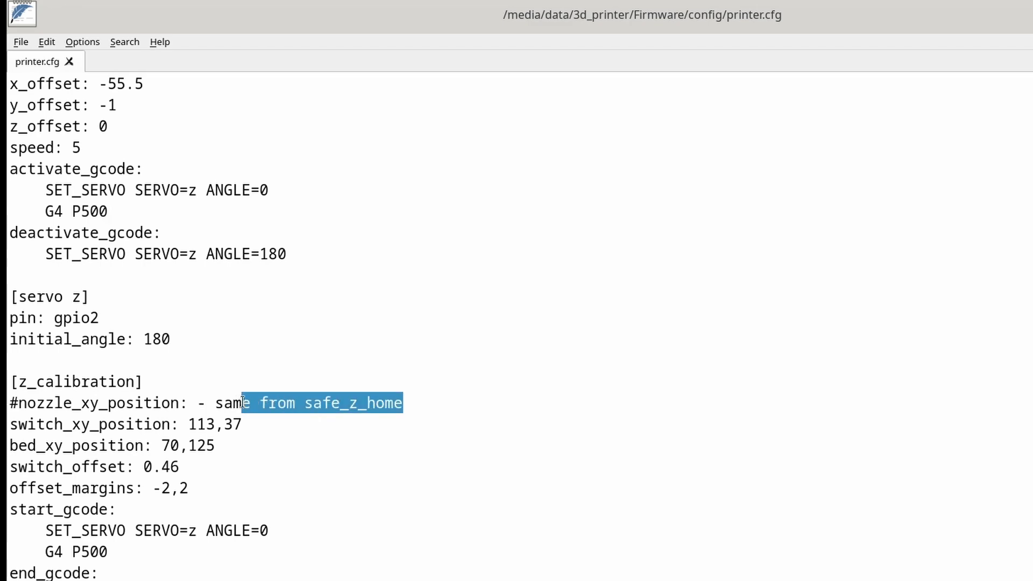
pyautogui.press('Left')
pyautogui.scroll(4, 366, 404)
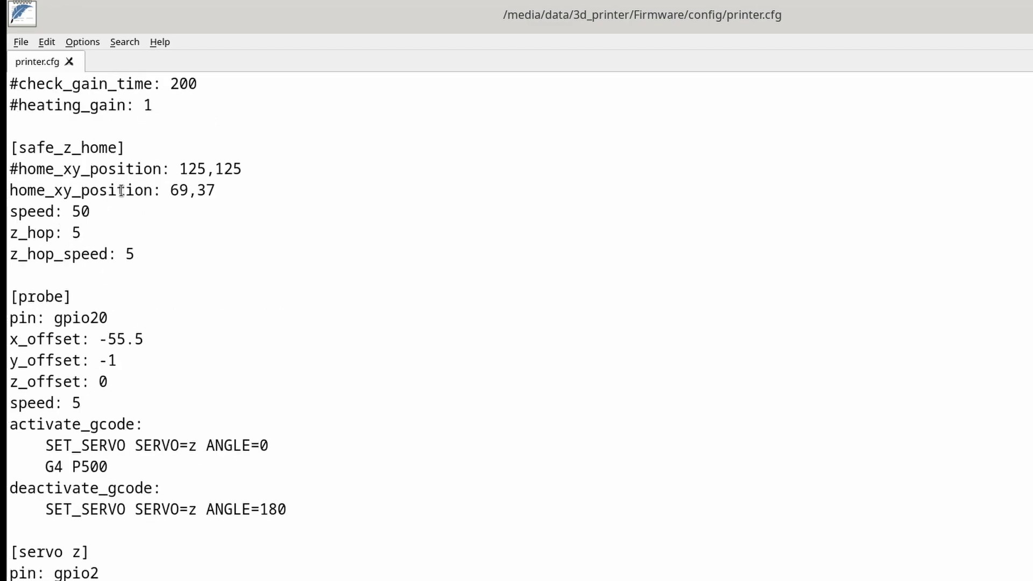
pyautogui.scroll(-3, 277, 455)
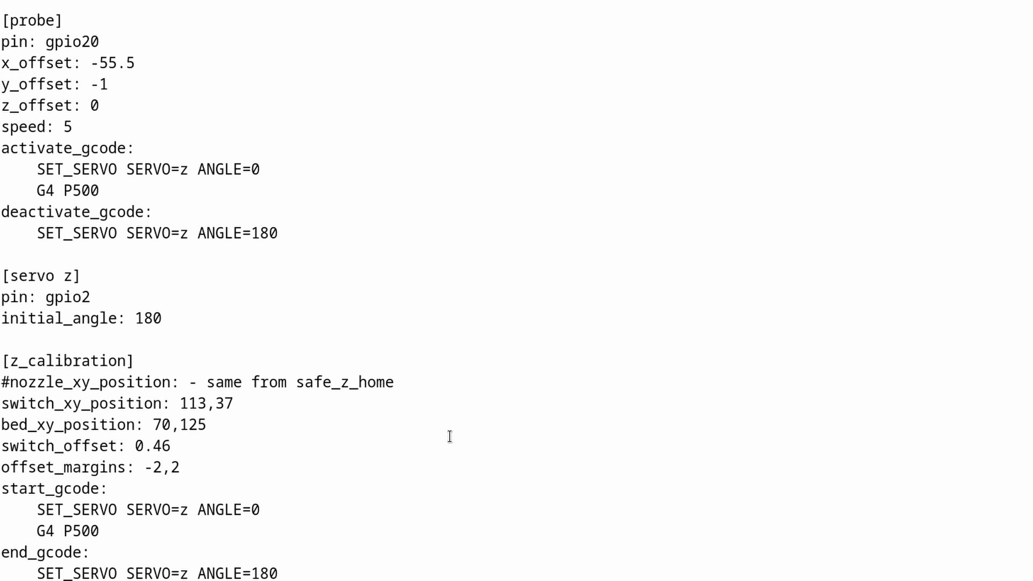
pyautogui.scroll(-2, 303, 413)
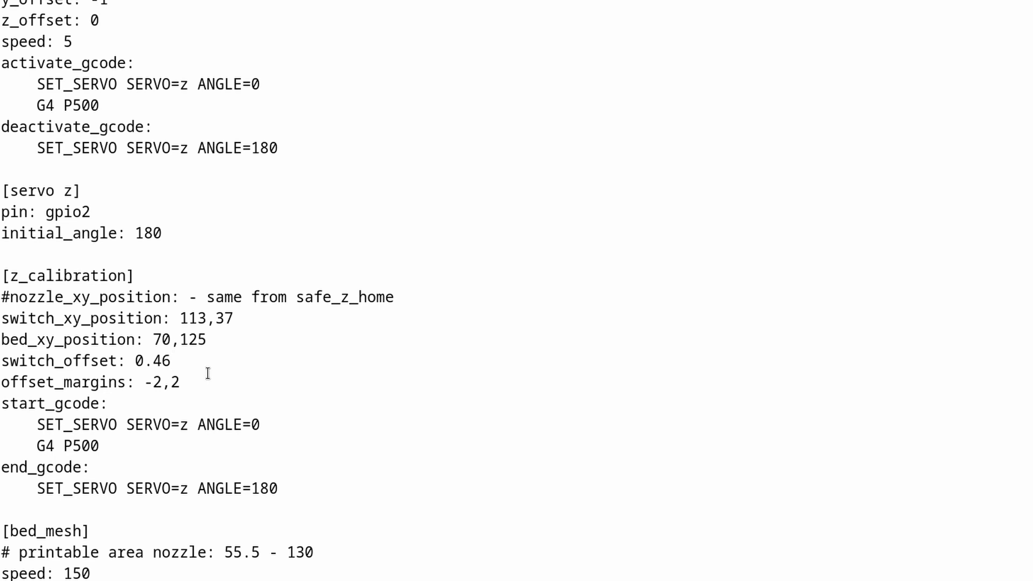
pyautogui.tripleClick(212, 382)
pyautogui.click(210, 382)
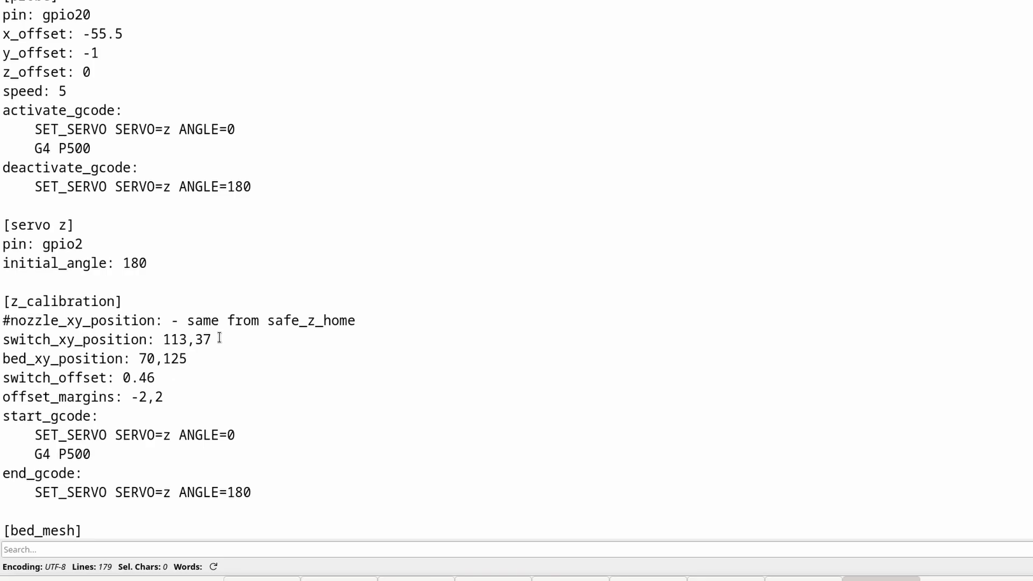
pyautogui.tripleClick(222, 340)
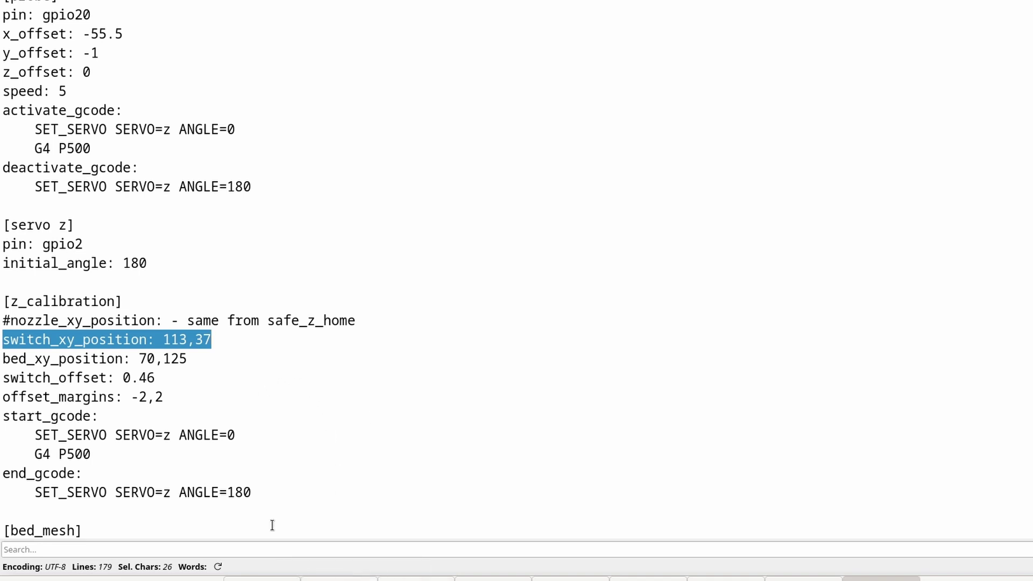
# Step: Set the toolhead X position to 113 in Mainsail's Toolhead panel
pyautogui.hotkey('alt', 'Tab')
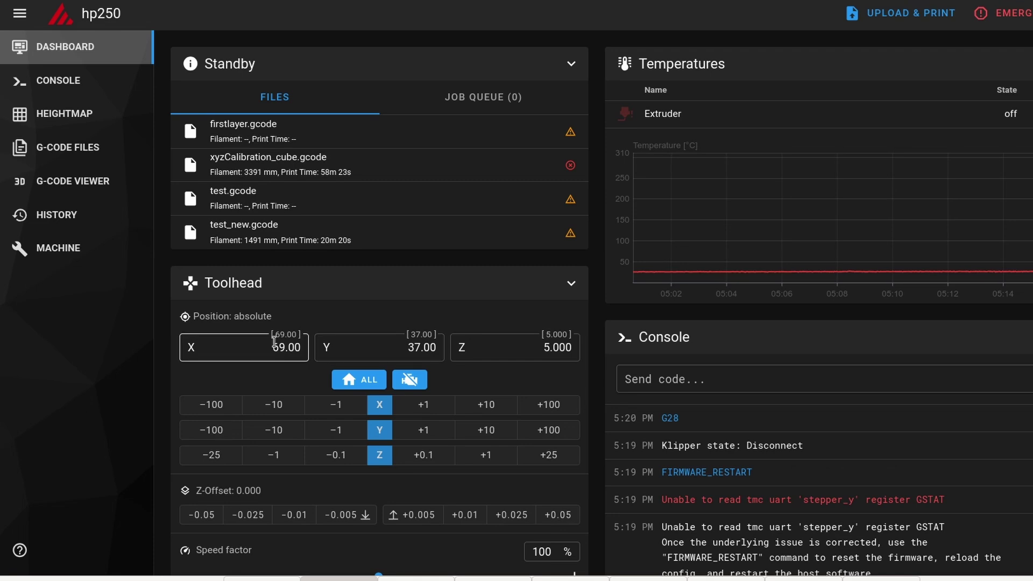
pyautogui.click(275, 345)
pyautogui.write('113')
pyautogui.press('Return')
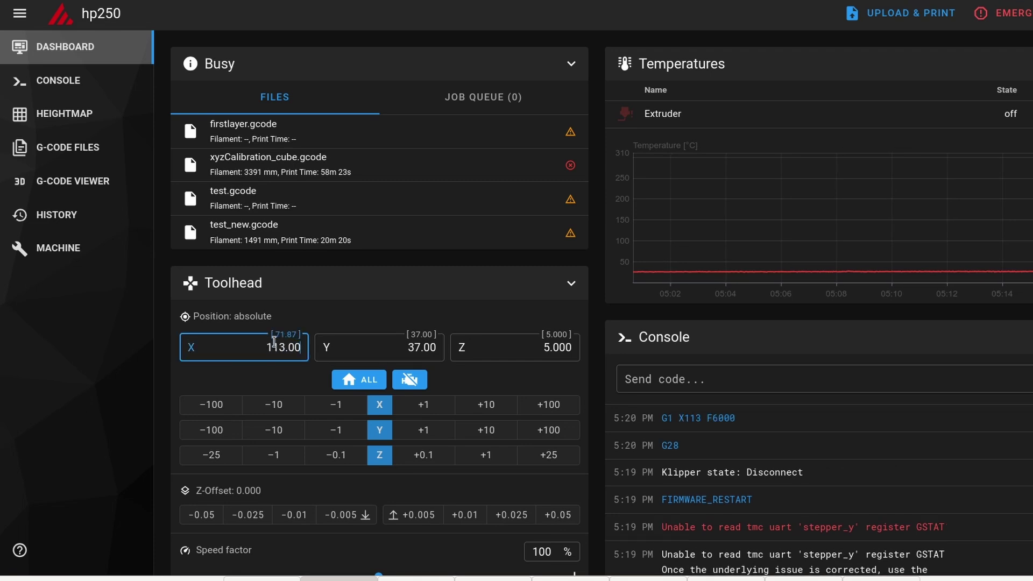
# Step: Recall the earlier servo angle command in the console, edit its angle to end in 0, and send it
pyautogui.click(651, 380)
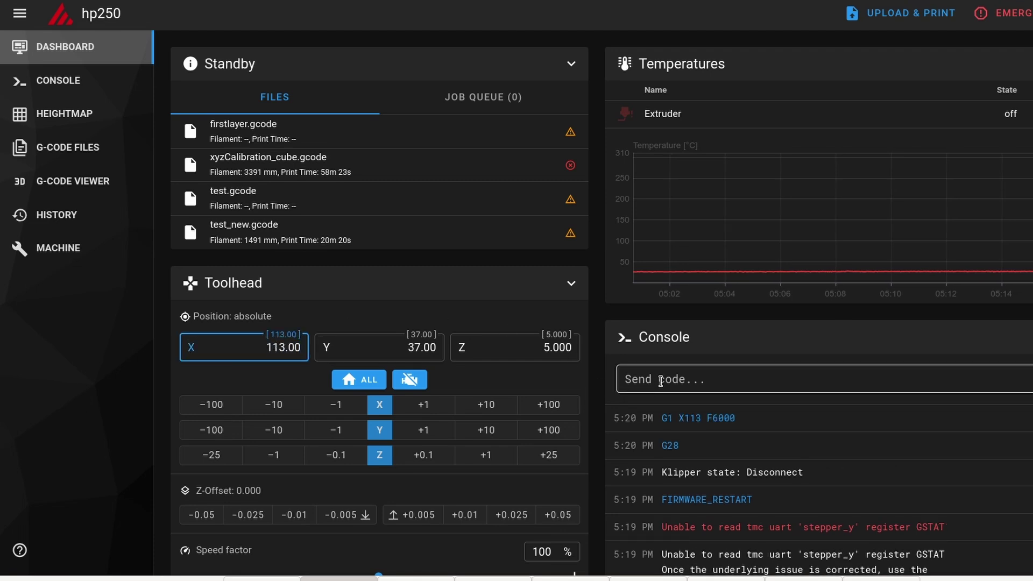
pyautogui.write('CALIBRATE_Z')
pyautogui.press('Down')
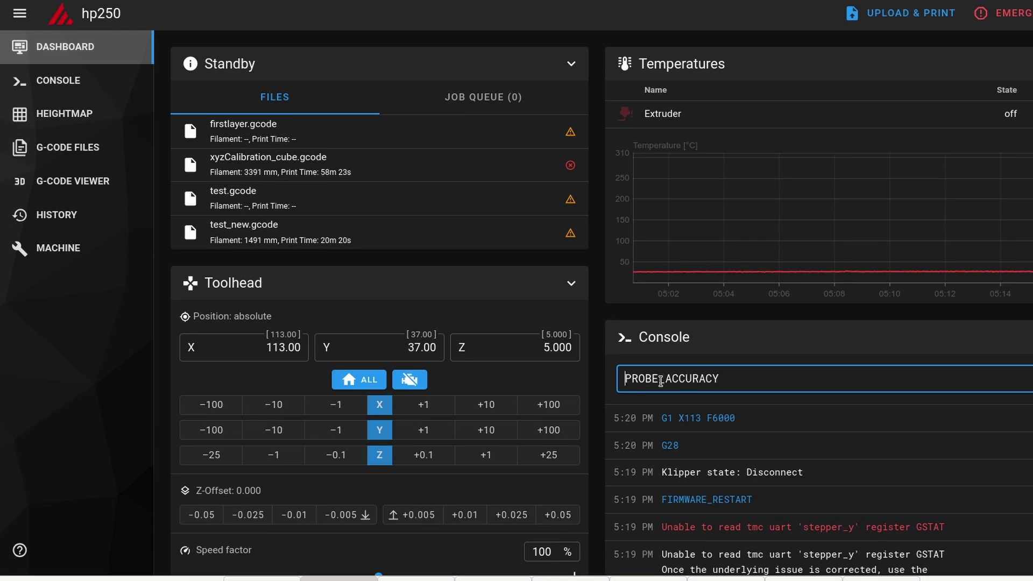
pyautogui.press('Down')
pyautogui.press('BackSpace')
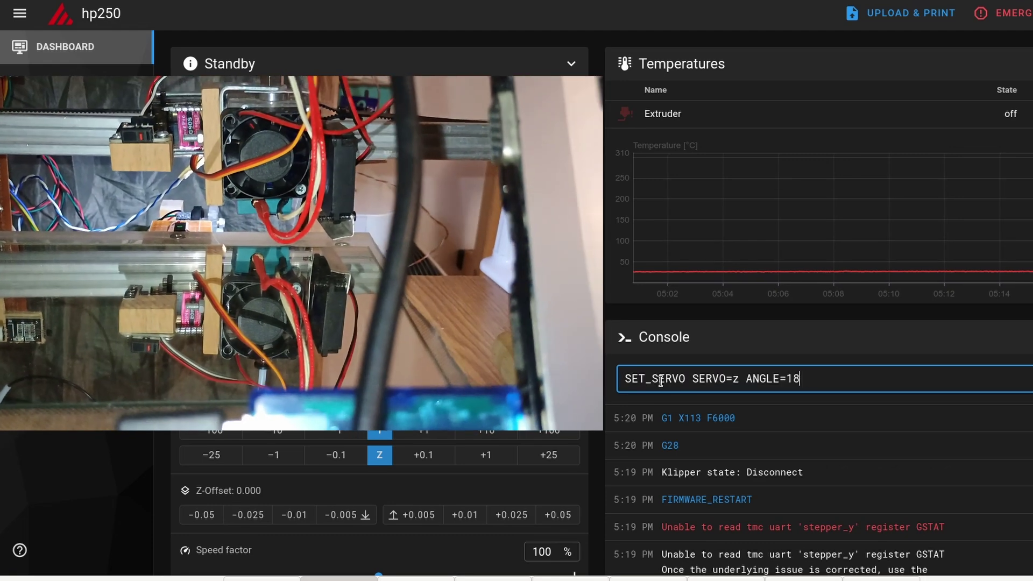
pyautogui.press('BackSpace')
pyautogui.press('BackSpace')
pyautogui.write('0')
pyautogui.press('Return')
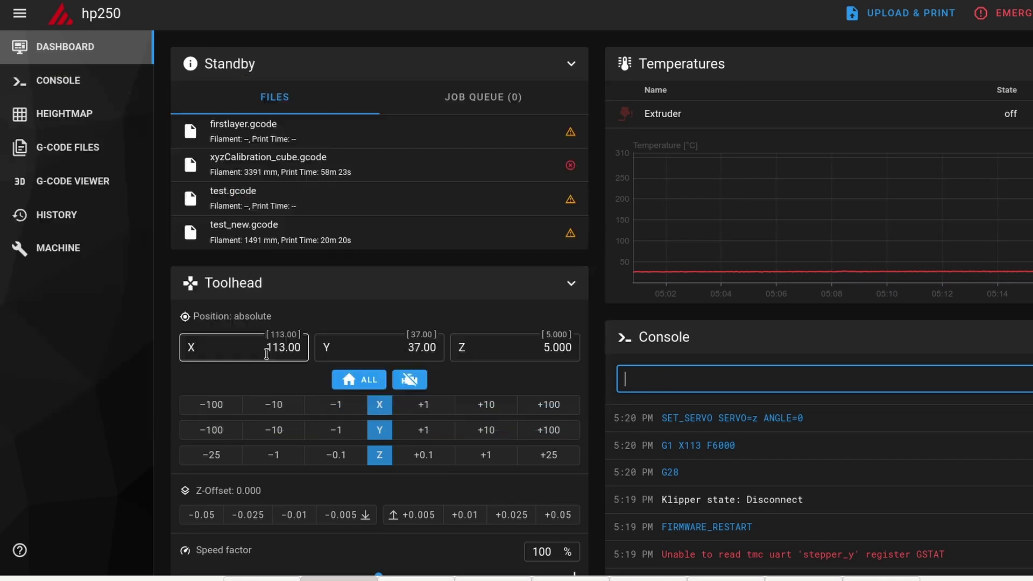
# Step: Move the toolhead to X 130, keeping Y at 37
pyautogui.click(266, 353)
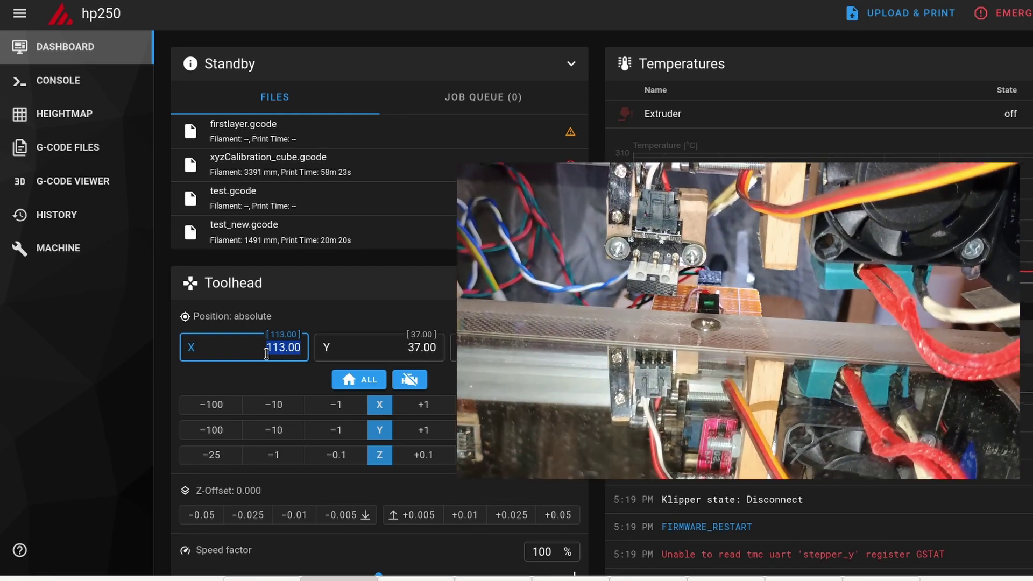
pyautogui.write('13')
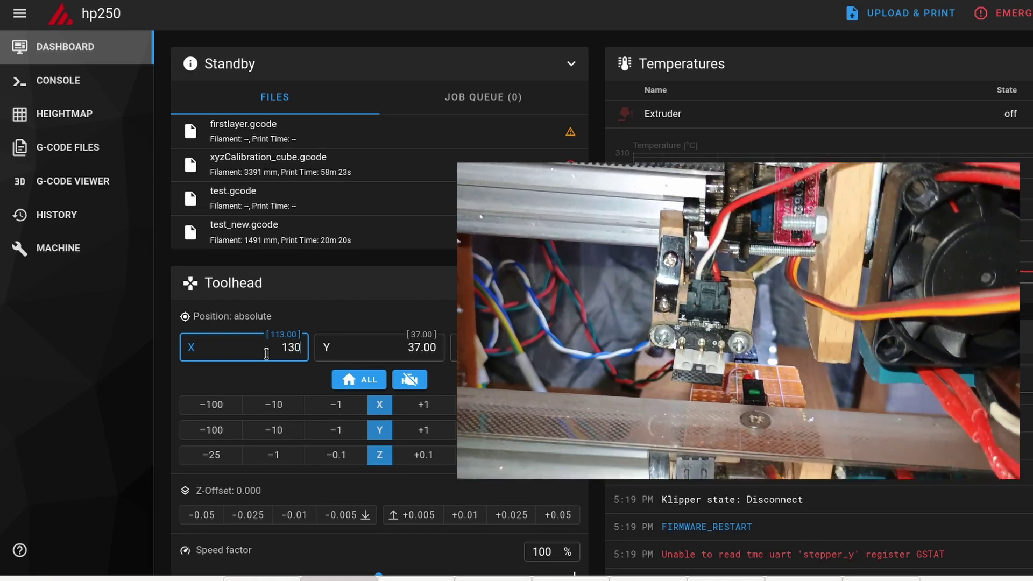
pyautogui.press('Return')
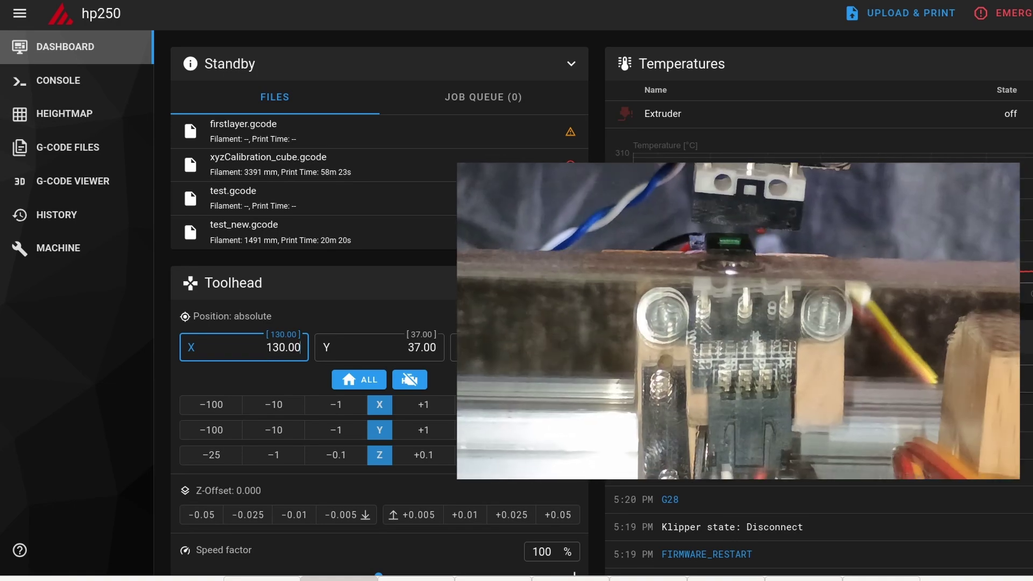
# Step: In printer.cfg, delete the old X digits of switch_xy_position to make it 130,37
pyautogui.hotkey('alt', 'Tab')
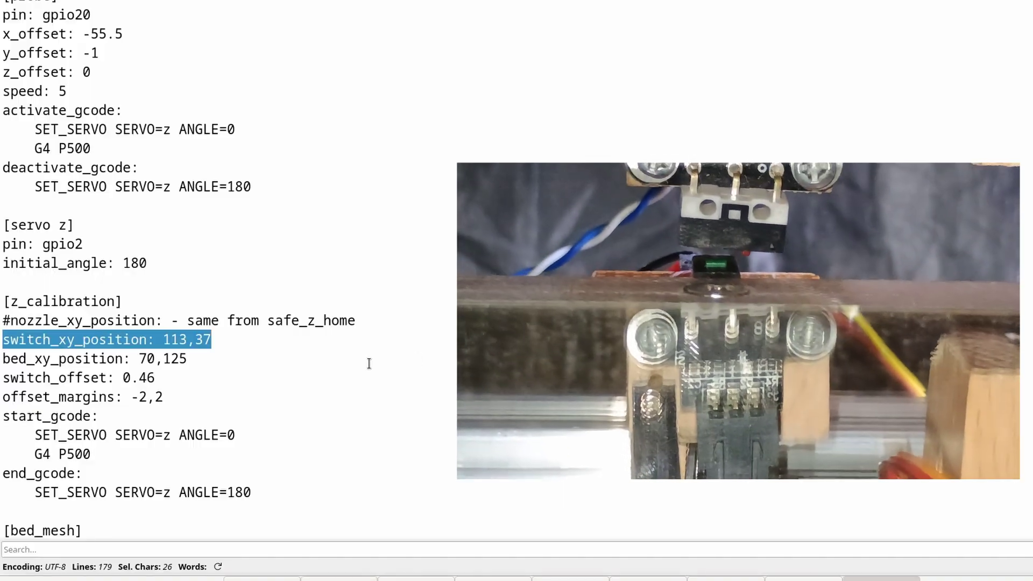
pyautogui.press('Right')
pyautogui.press('Left')
pyautogui.press('Left')
pyautogui.press('BackSpace')
pyautogui.press('BackSpace')
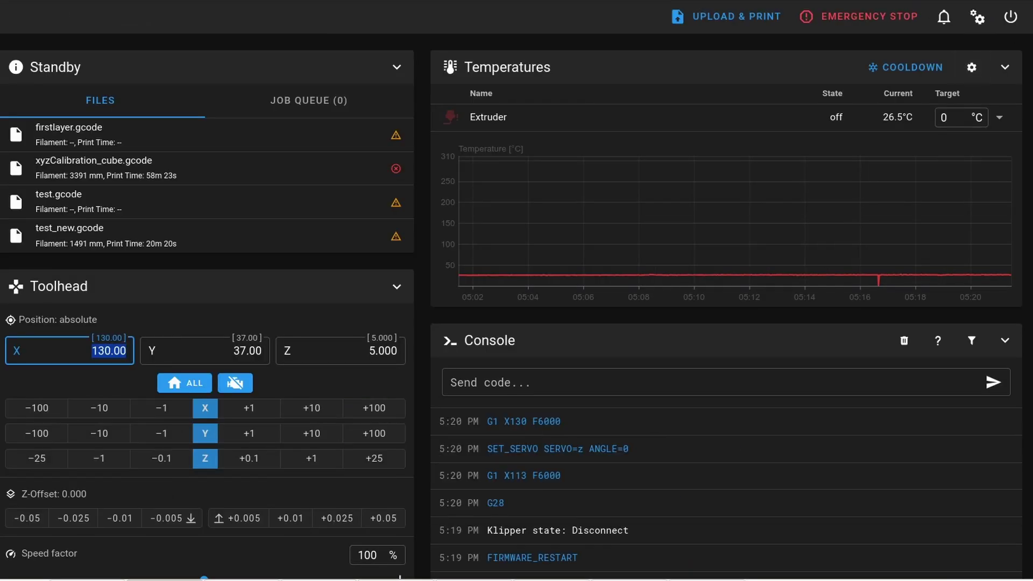
# Step: Trigger a Firmware Restart from Mainsail's power menu
pyautogui.click(1011, 17)
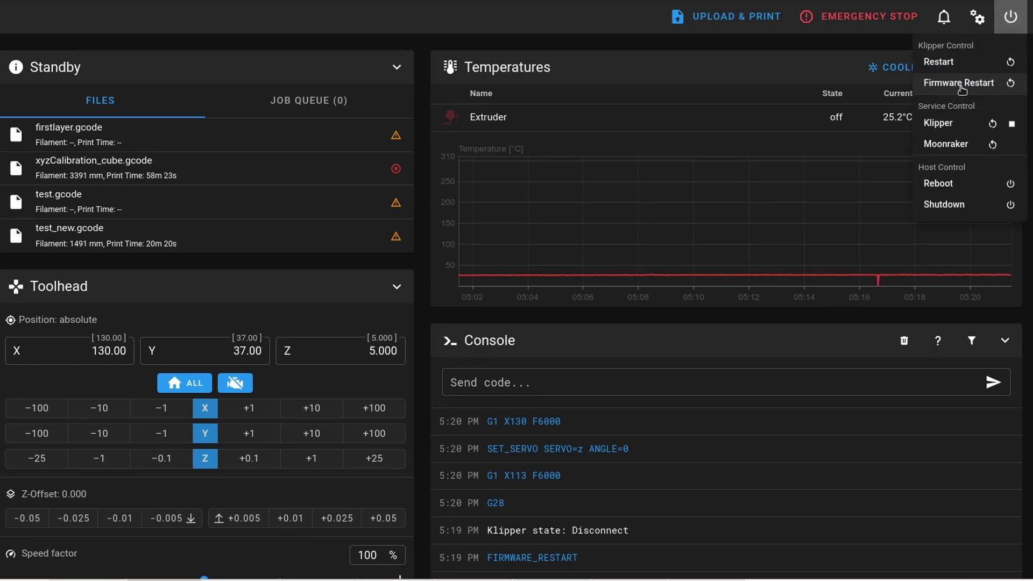
pyautogui.click(962, 86)
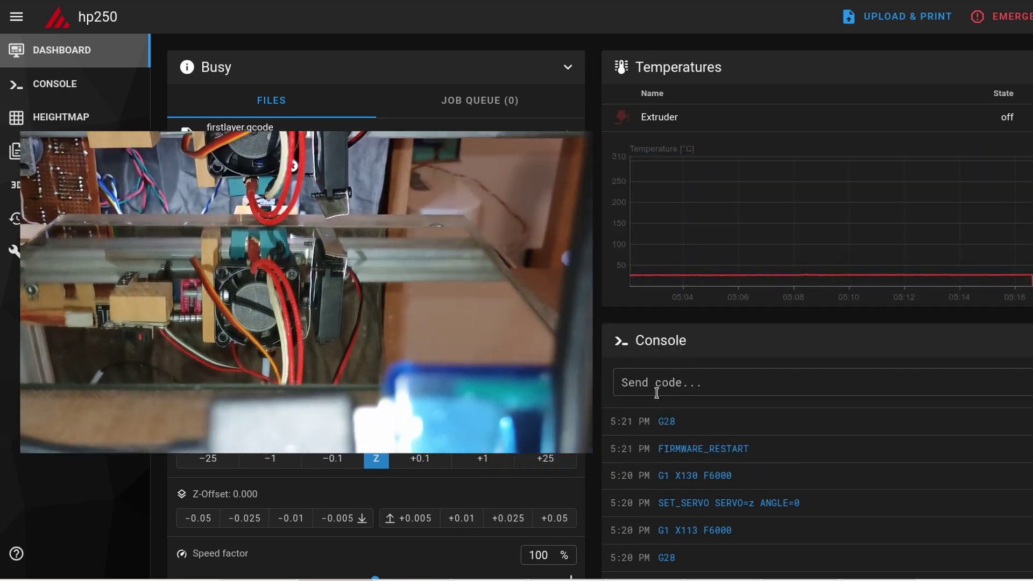
# Step: Recall CALIBRATE_Z in the console and run it, yielding a new offset of 1.637500
pyautogui.click(657, 393)
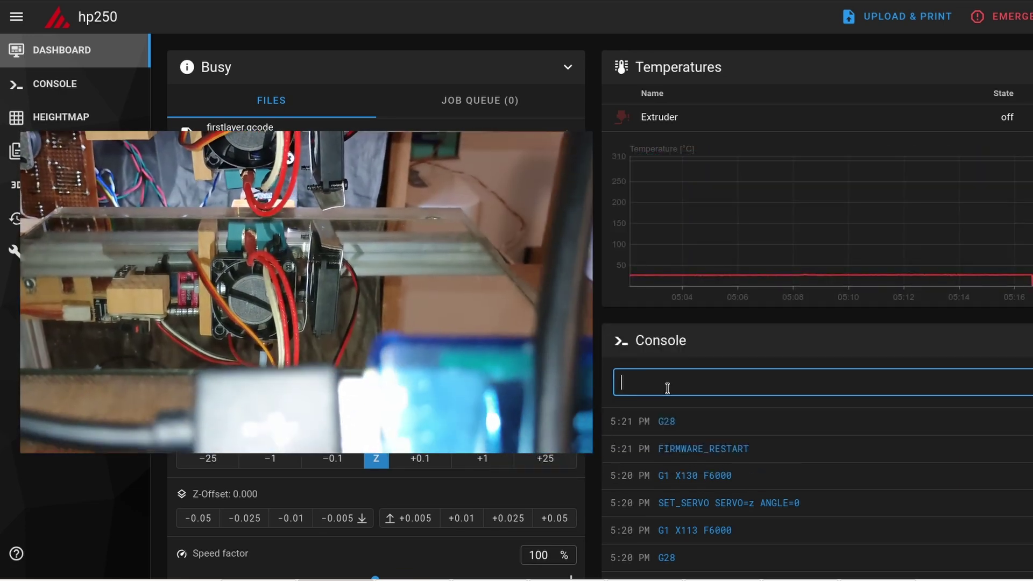
pyautogui.press('Up')
pyautogui.press('Up')
pyautogui.press('Up')
pyautogui.press('Up')
pyautogui.press('Up')
pyautogui.press('Up')
pyautogui.press('Up')
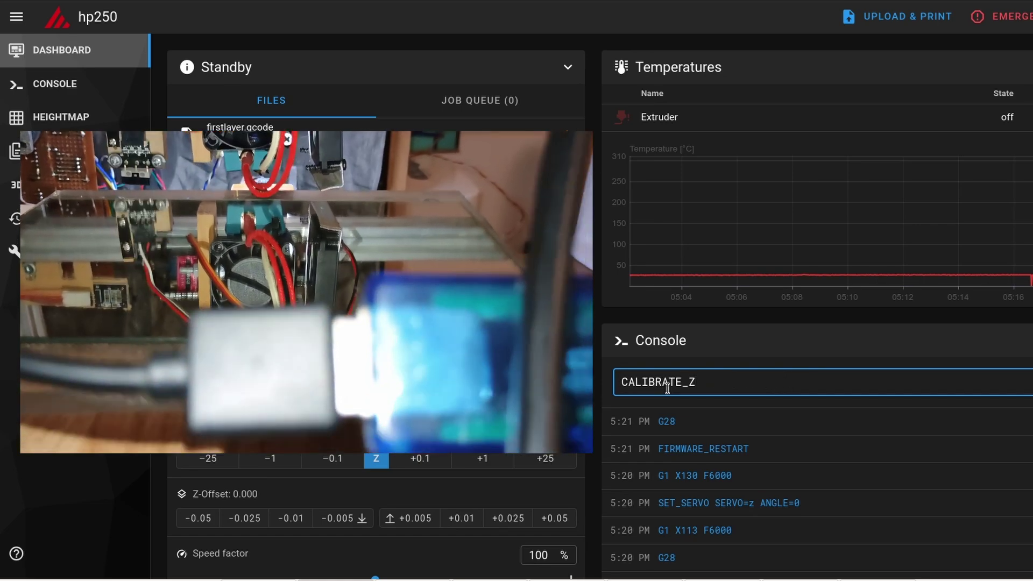
pyautogui.press('Return')
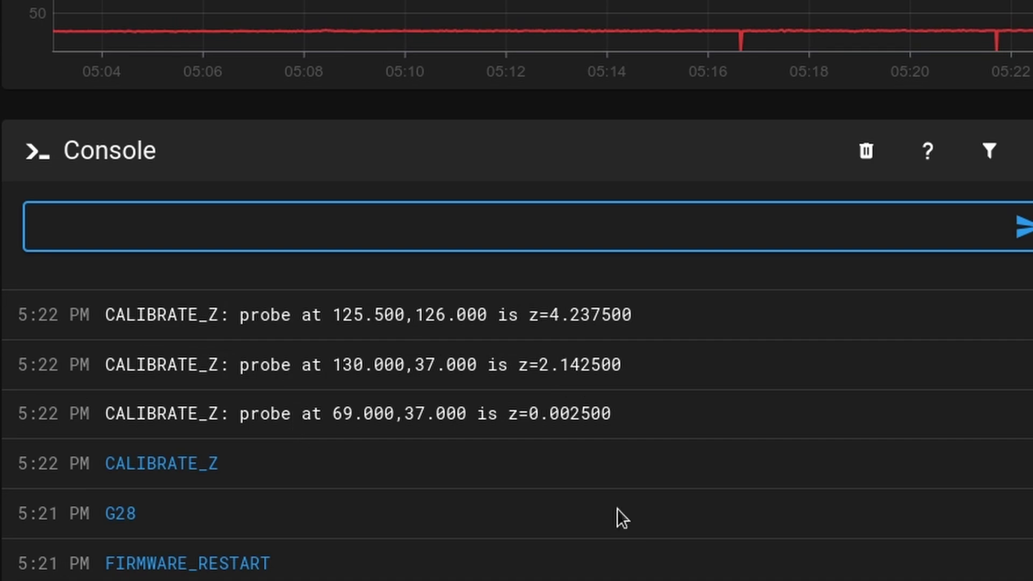
pyautogui.scroll(3, 612, 504)
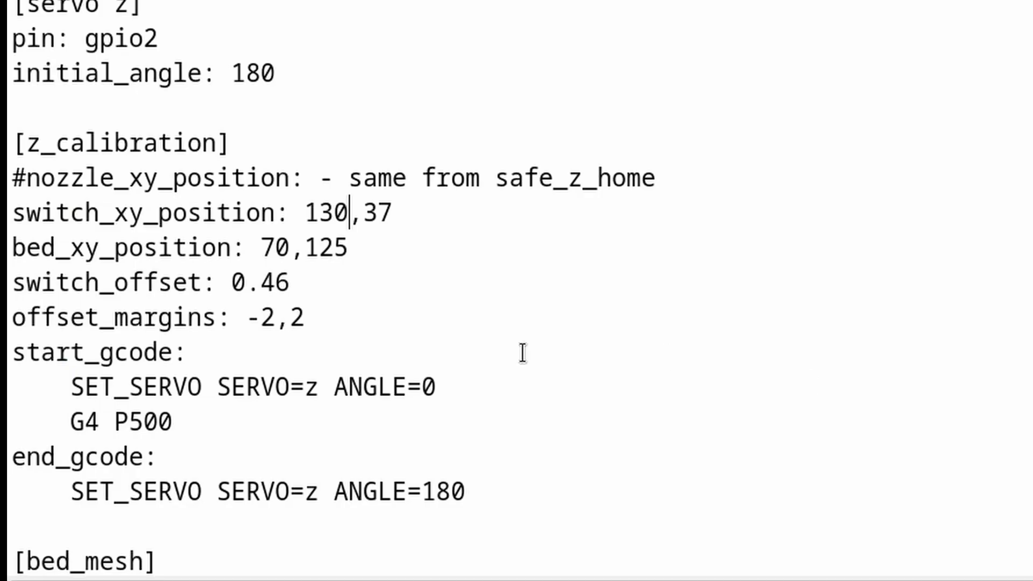
# Step: Select the offset_margins -2,2 line in printer.cfg
pyautogui.moveTo(318, 316); pyautogui.dragTo(11, 318)
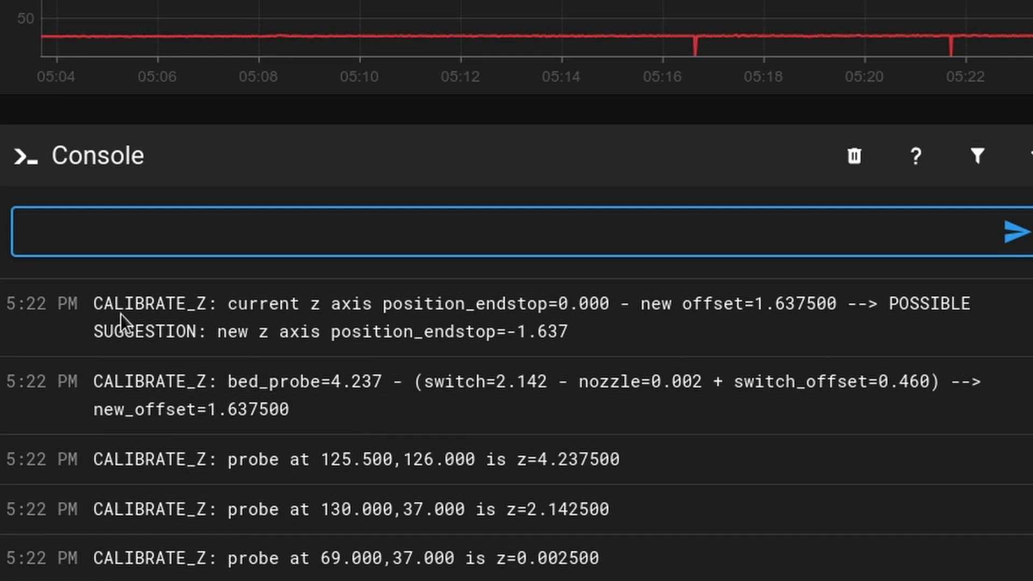
# Step: Recall PROBE_ACCURACY into Mainsail's console command line
pyautogui.press('Up')
pyautogui.press('Up')
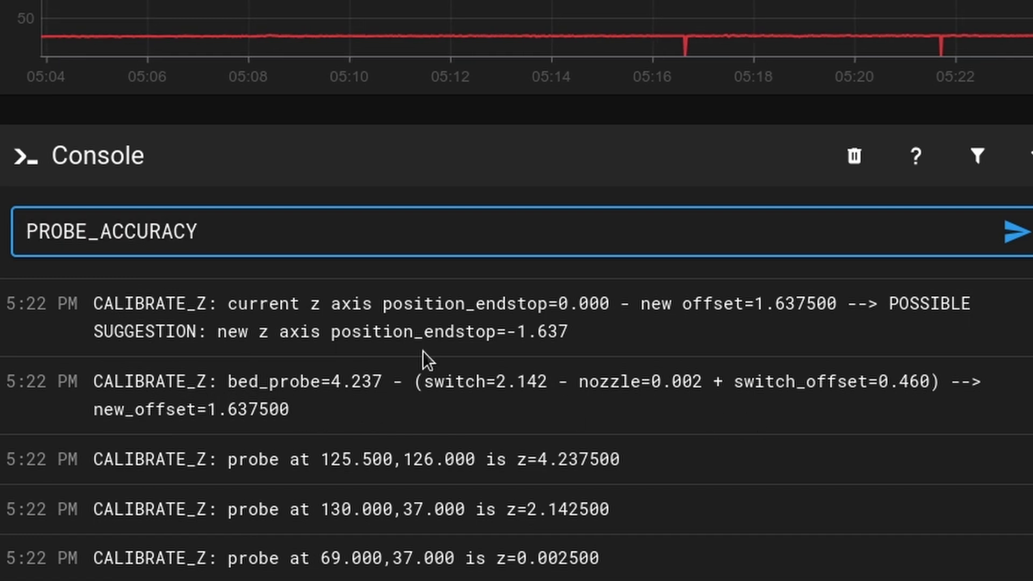